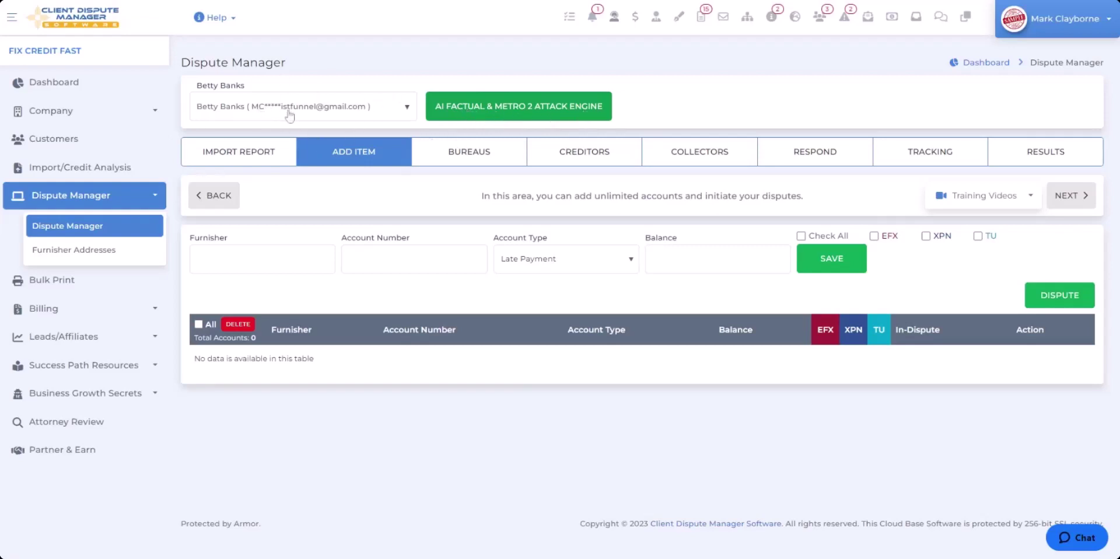
Keep the current client and switch Dispute Manager to the AI Factual & Metro 2 Attack Engine
{"action": "left_click", "coordinate": [407, 110]}
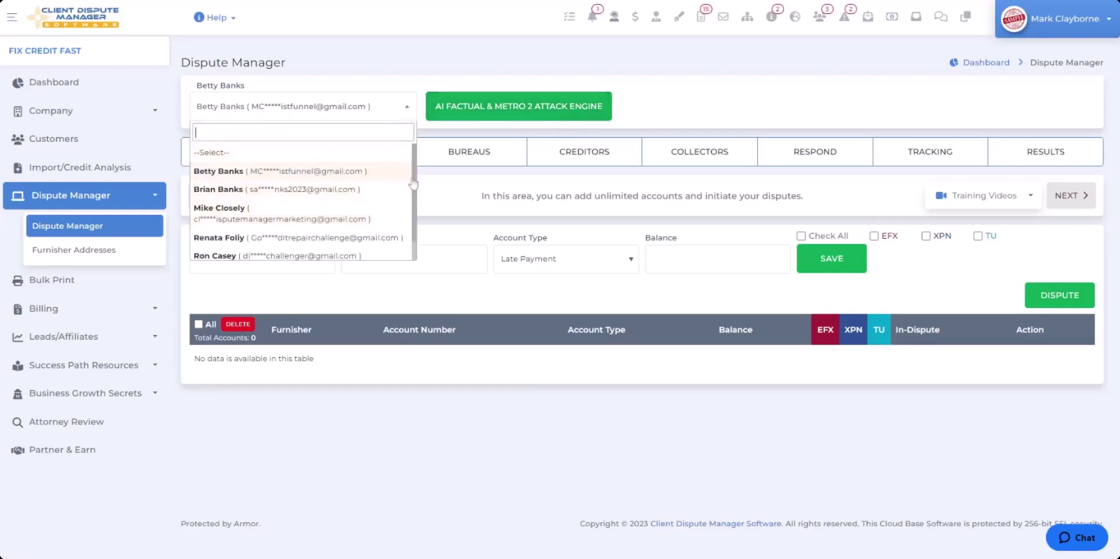
{"action": "scroll", "coordinate": [413, 180], "scroll_direction": "down", "scroll_amount": 1}
{"action": "scroll", "coordinate": [416, 204], "scroll_direction": "up", "scroll_amount": 1}
{"action": "scroll", "coordinate": [346, 210], "scroll_direction": "down", "scroll_amount": 1}
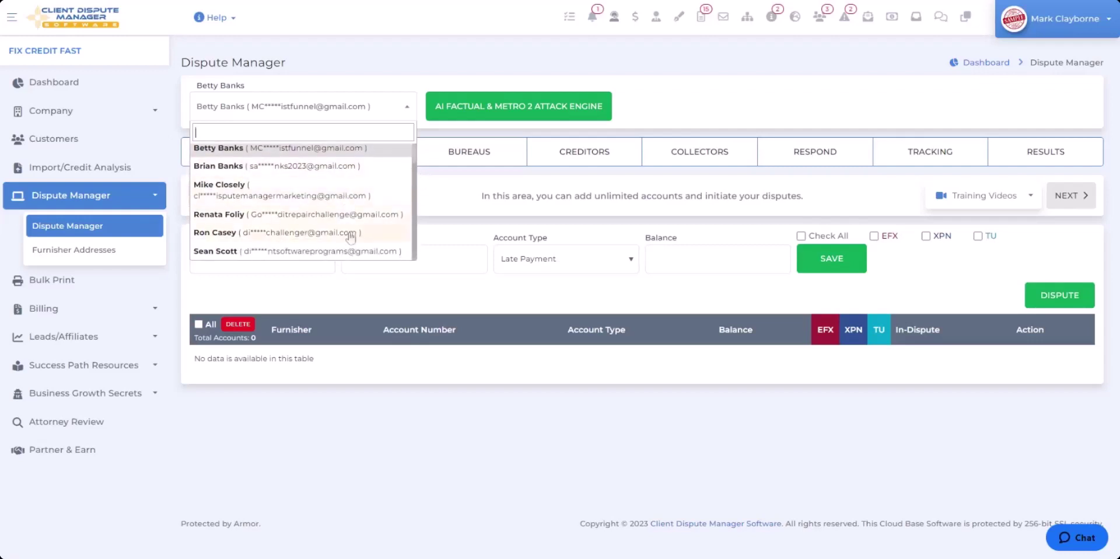
{"action": "scroll", "coordinate": [361, 241], "scroll_direction": "up", "scroll_amount": 1}
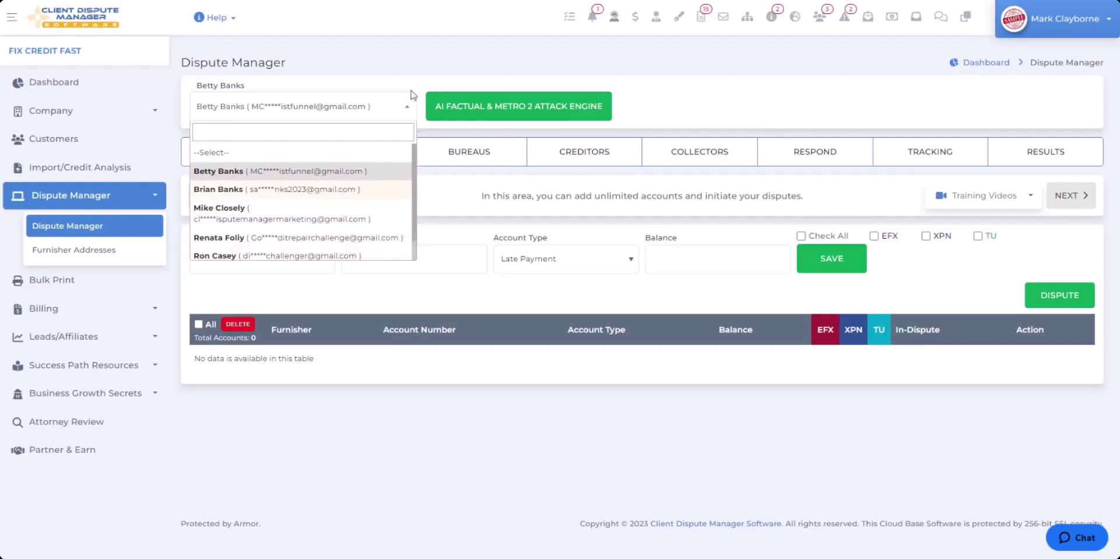
{"action": "left_click", "coordinate": [671, 110]}
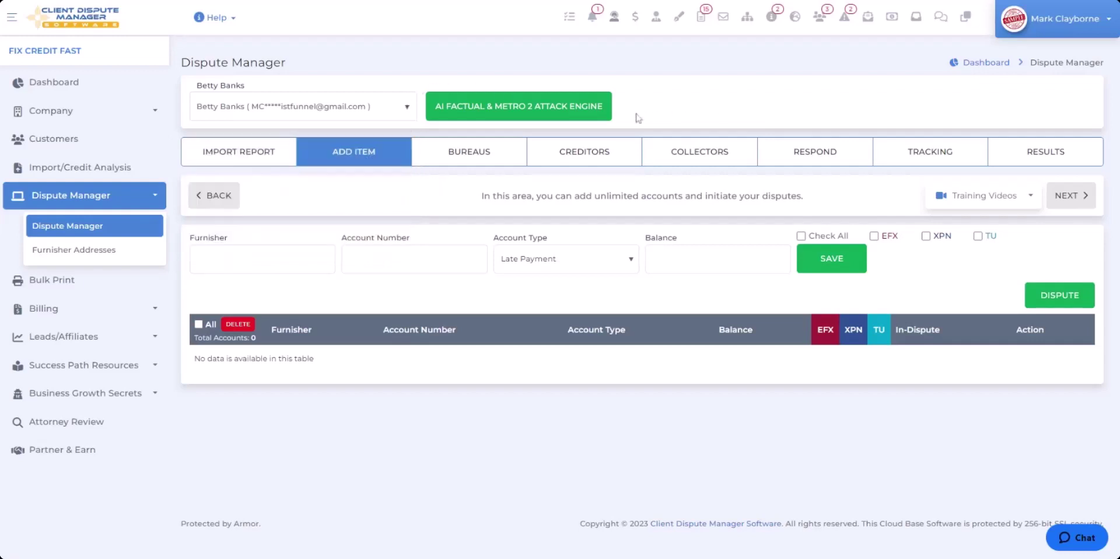
{"action": "left_click", "coordinate": [514, 113]}
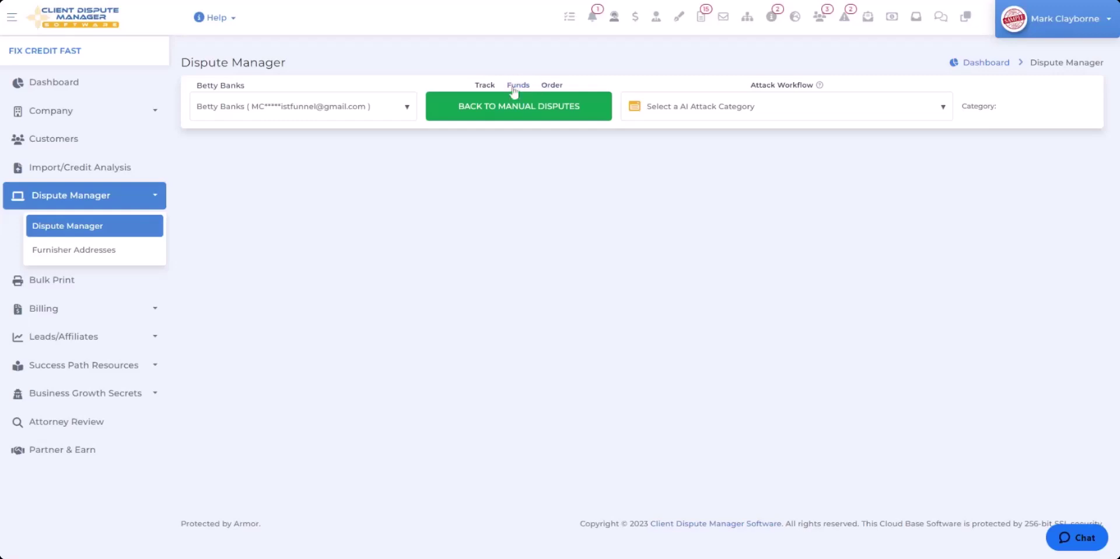
{"action": "left_click", "coordinate": [551, 86]}
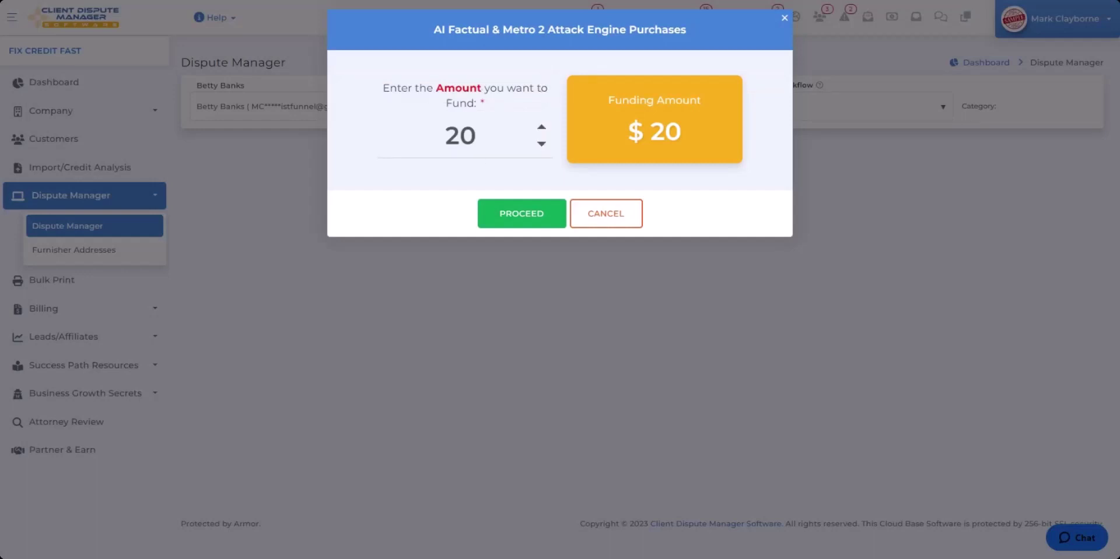
{"action": "left_click", "coordinate": [784, 19]}
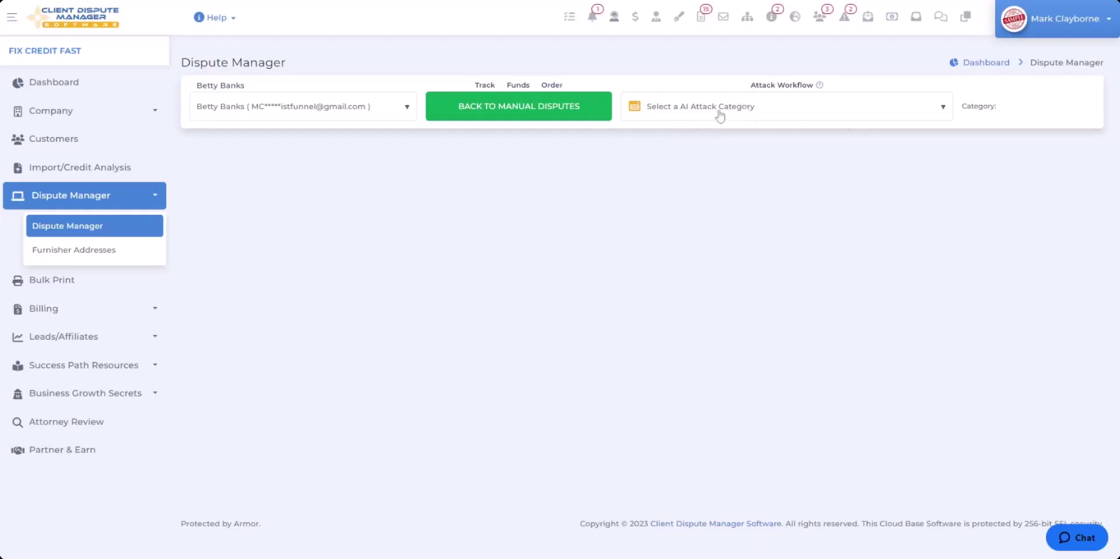
Choose Factual Attack as the AI attack category to list its eight workflows
{"action": "left_click", "coordinate": [745, 113]}
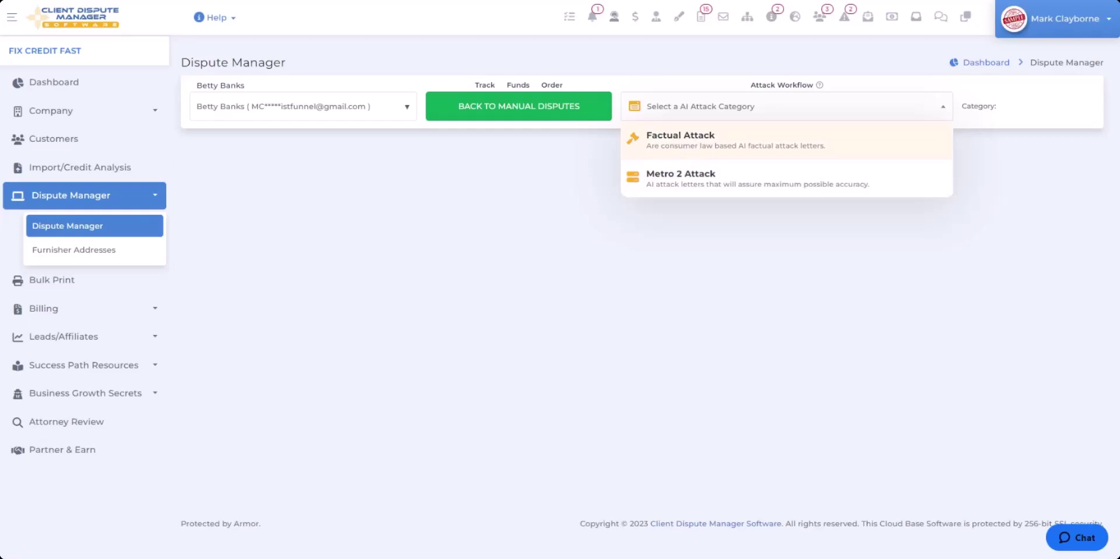
{"action": "left_click", "coordinate": [681, 144]}
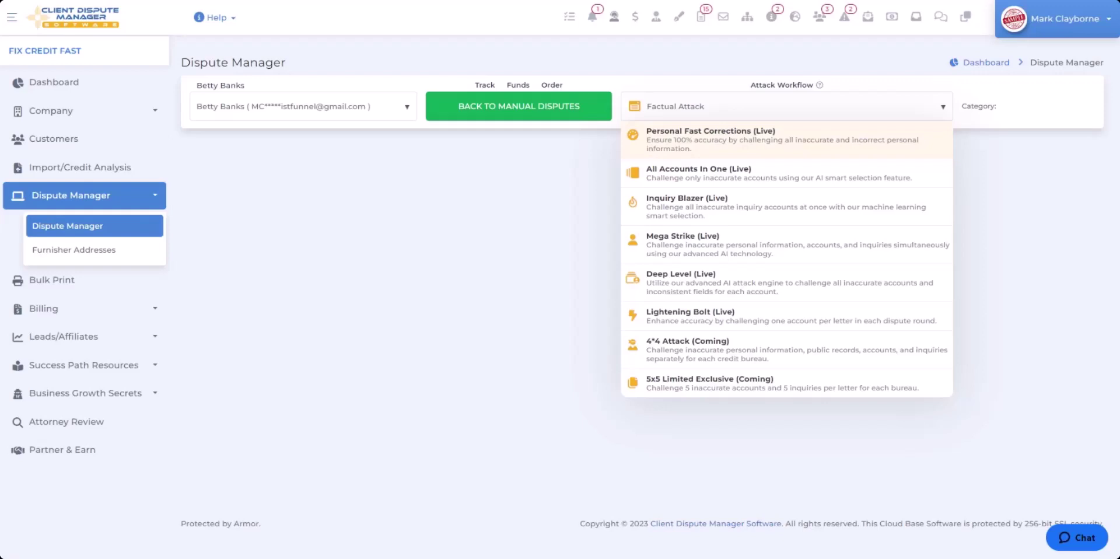
Execute the Personal Fast Corrections (Live) attack and confirm the letters went to Bulk Print
{"action": "key", "text": "Return"}
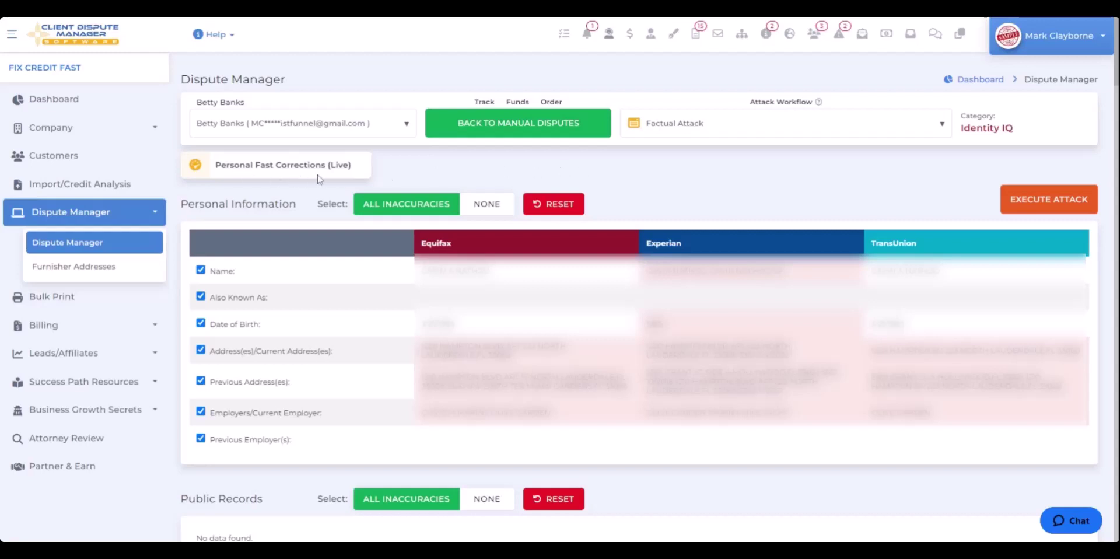
{"action": "left_click", "coordinate": [1031, 212]}
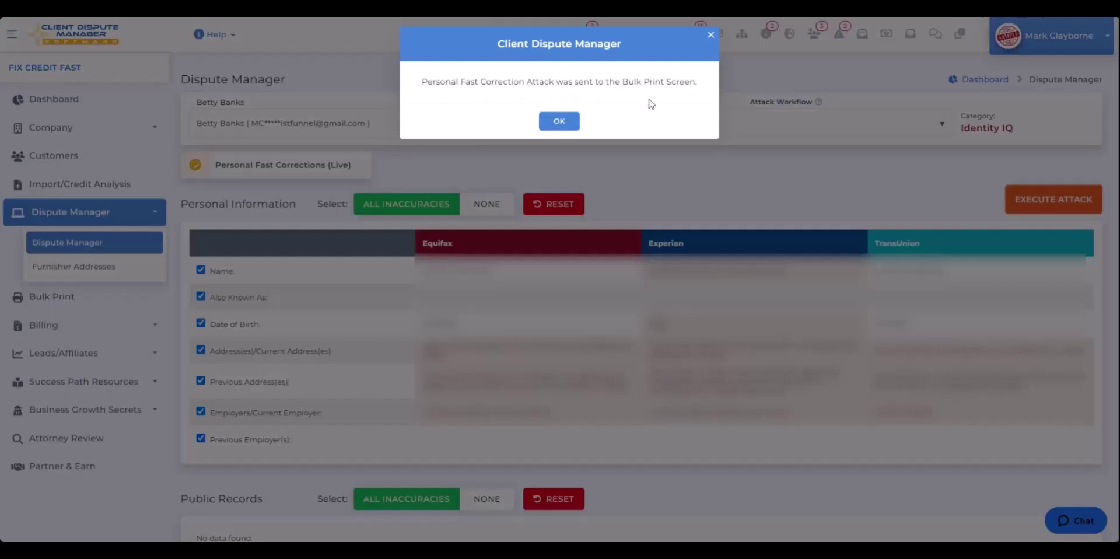
{"action": "left_click", "coordinate": [558, 120]}
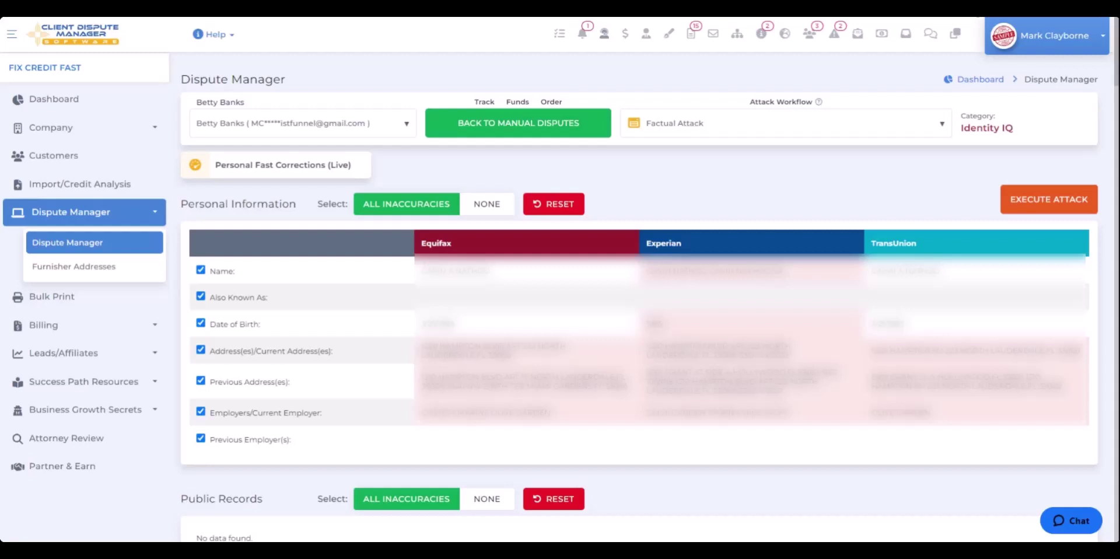
Load the second client and choose the Factual Attack category
{"action": "left_click", "coordinate": [405, 131]}
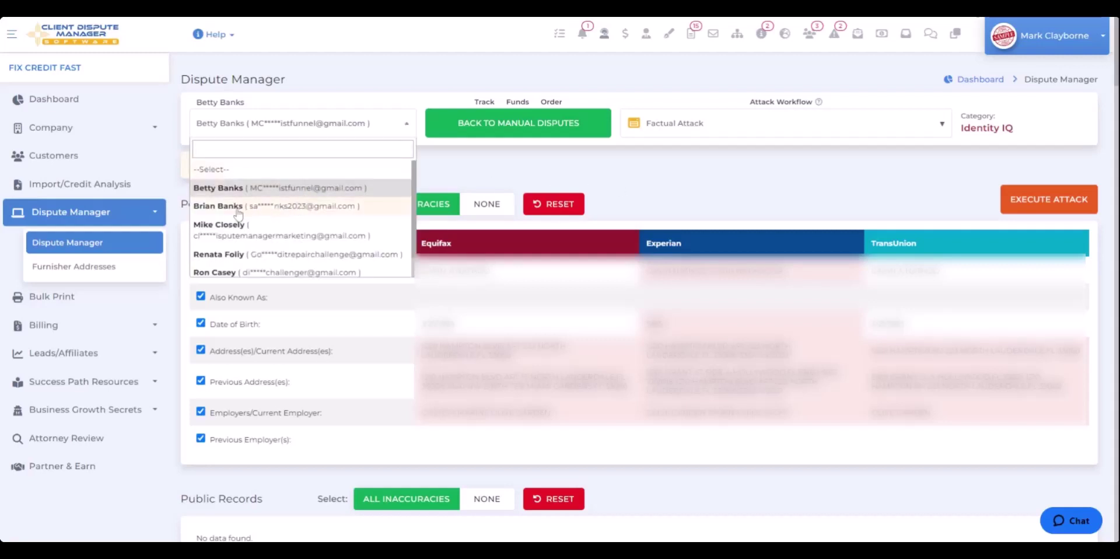
{"action": "left_click", "coordinate": [218, 206]}
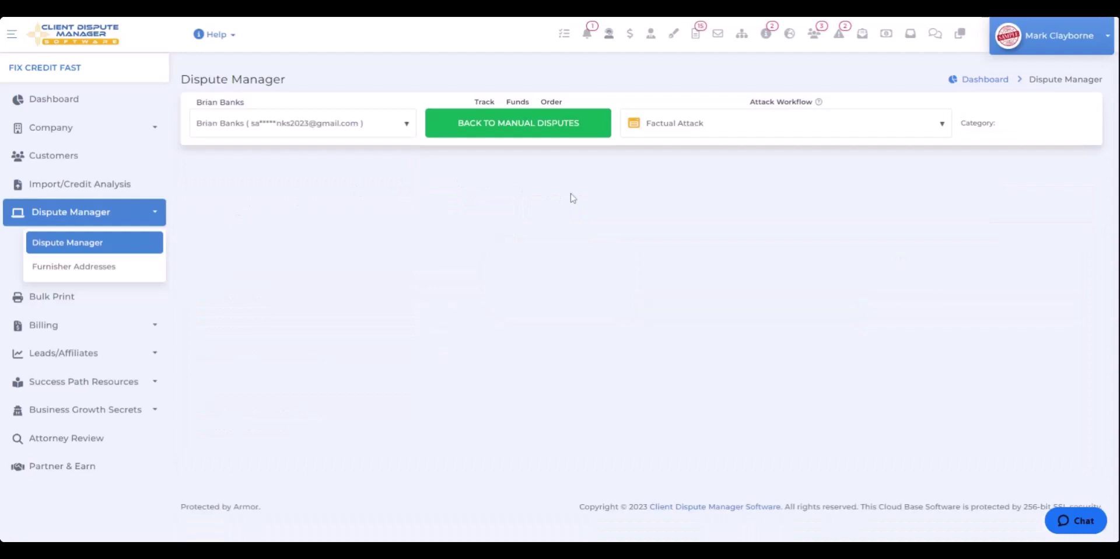
{"action": "left_click", "coordinate": [695, 134]}
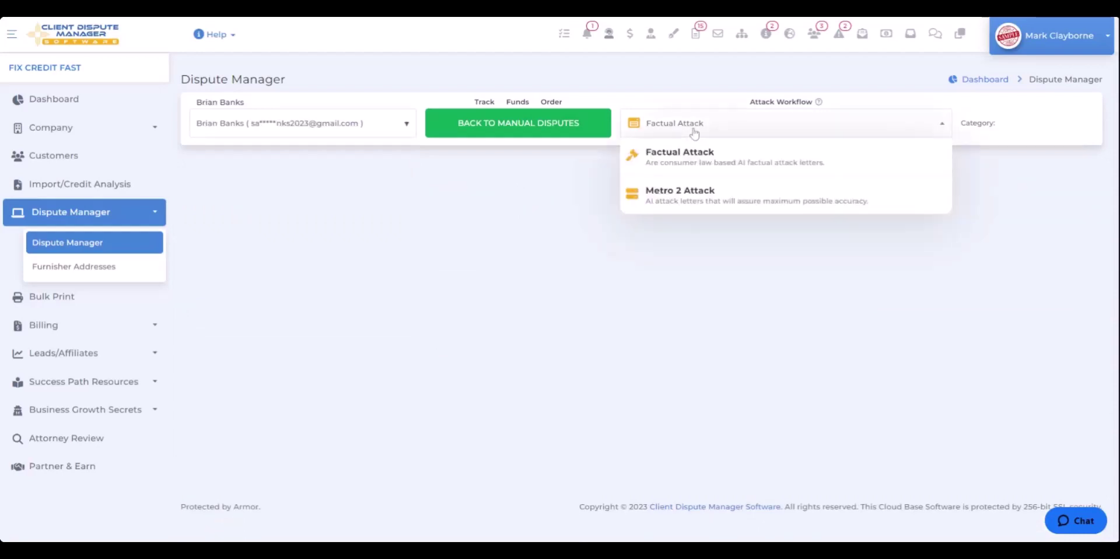
{"action": "left_click", "coordinate": [667, 163]}
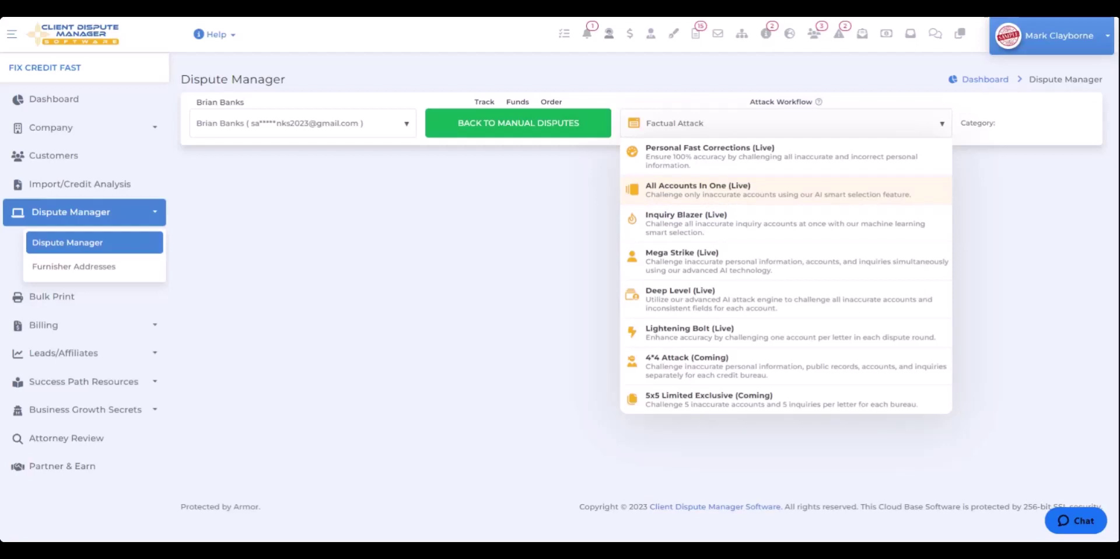
Execute the All Accounts In One attack and confirm the letters went to Bulk Print
{"action": "left_click", "coordinate": [698, 190]}
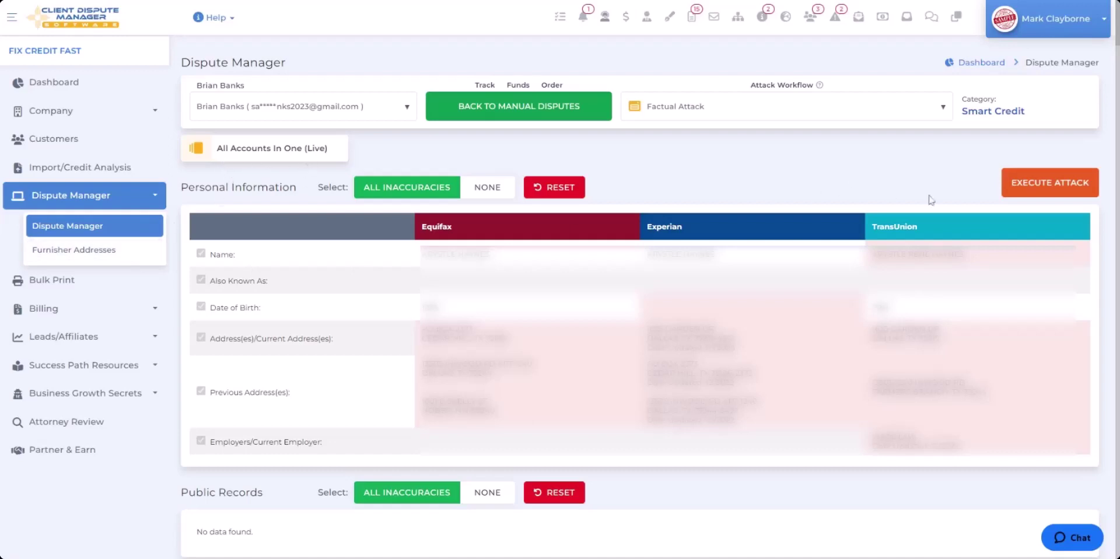
{"action": "left_click", "coordinate": [1045, 187]}
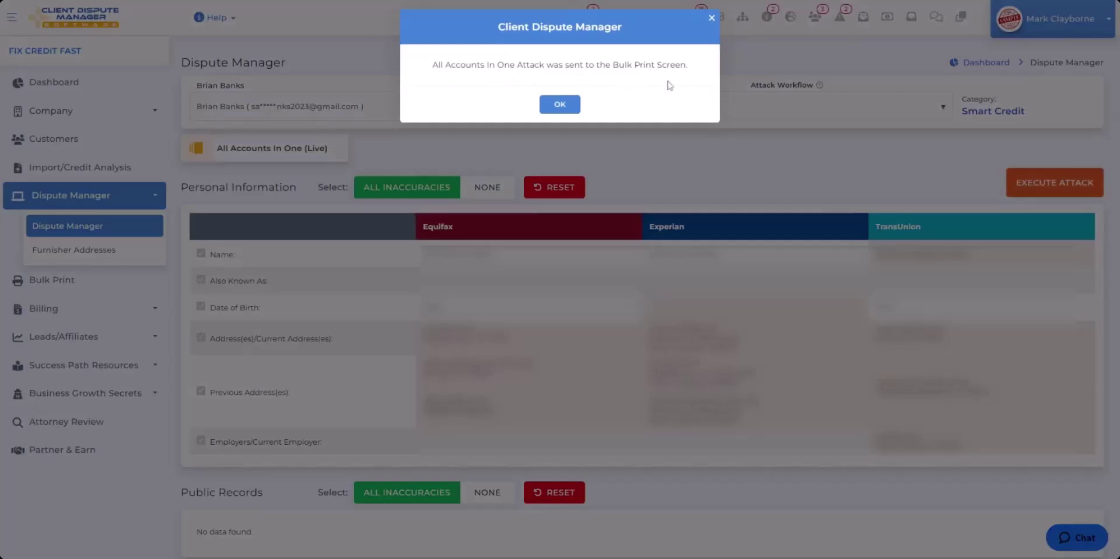
{"action": "left_click", "coordinate": [560, 105]}
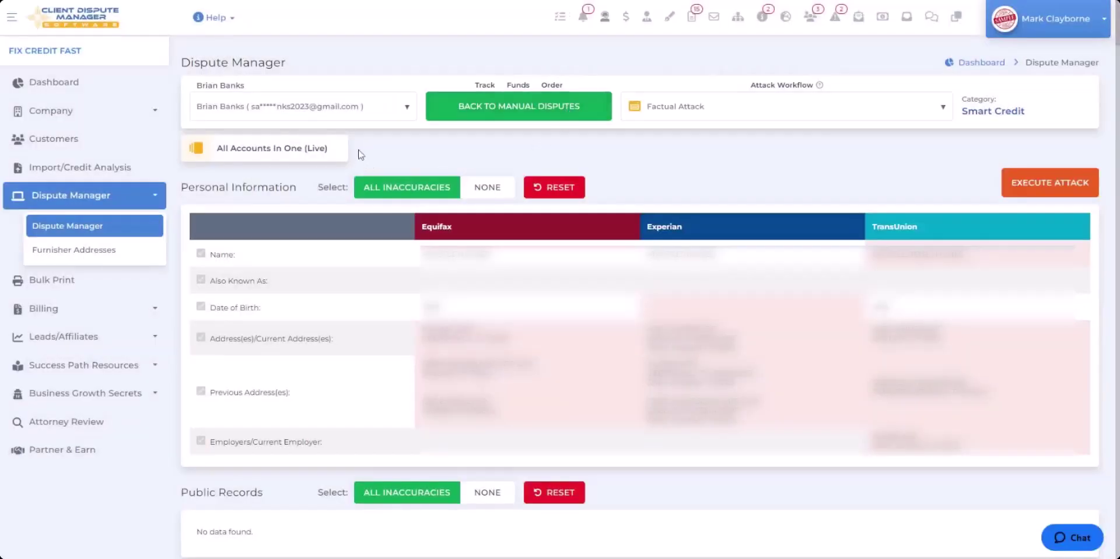
Load another client, choose Factual Attack, and select the Inquiry Blazer (Live) attack type
{"action": "left_click", "coordinate": [404, 110]}
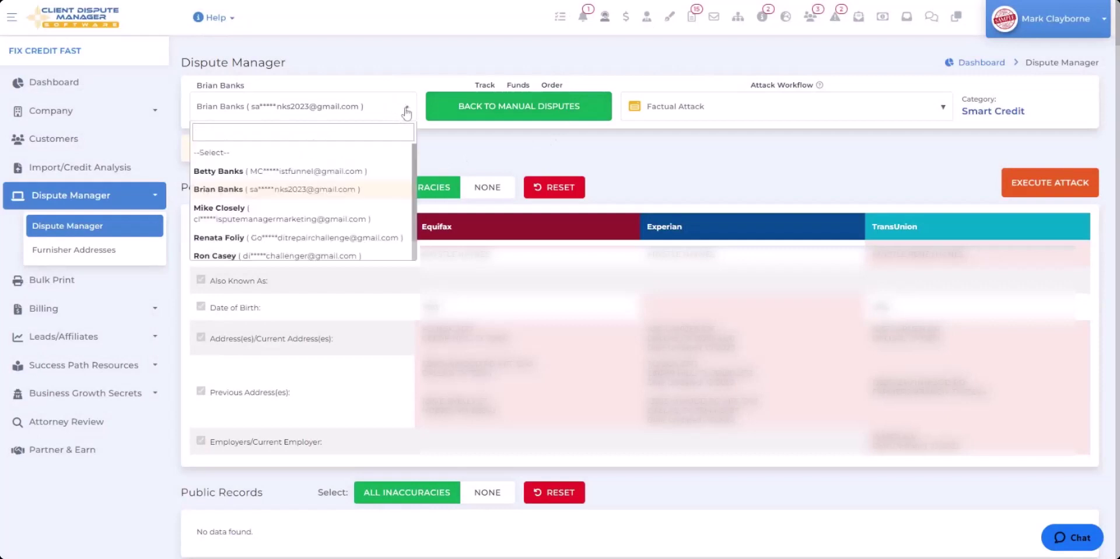
{"action": "left_click", "coordinate": [231, 215]}
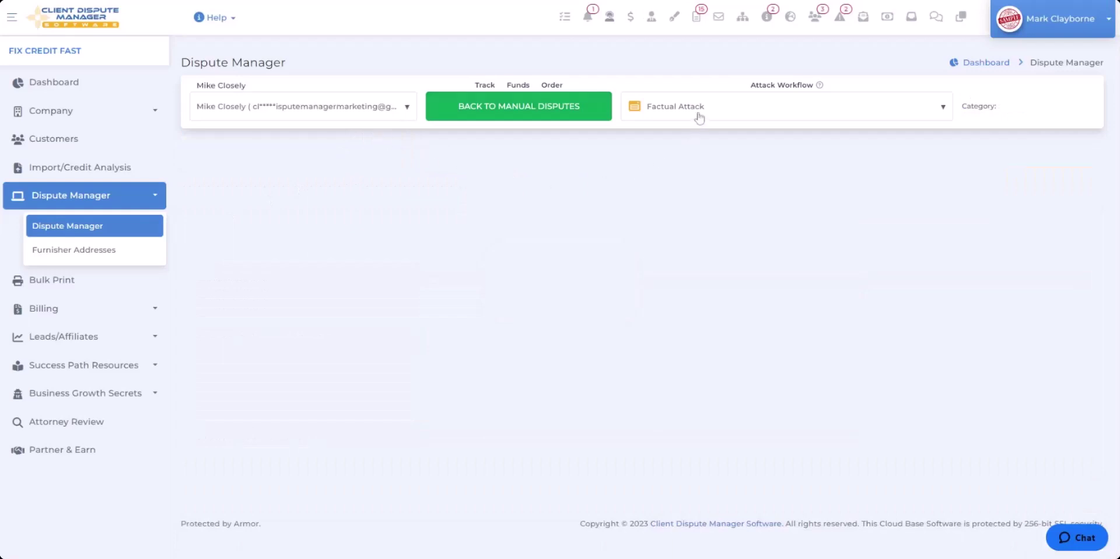
{"action": "left_click", "coordinate": [676, 114]}
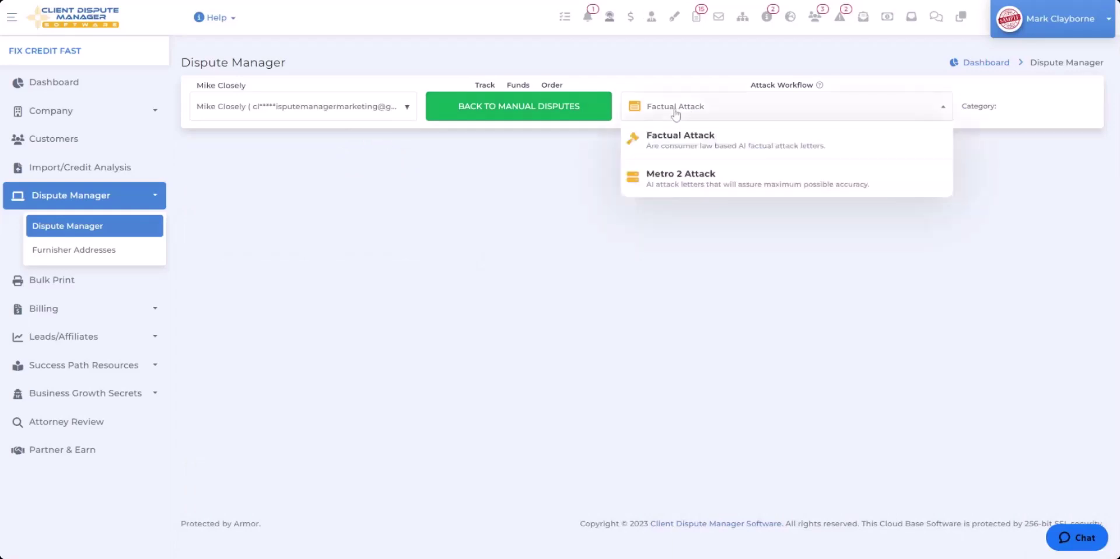
{"action": "left_click", "coordinate": [676, 145]}
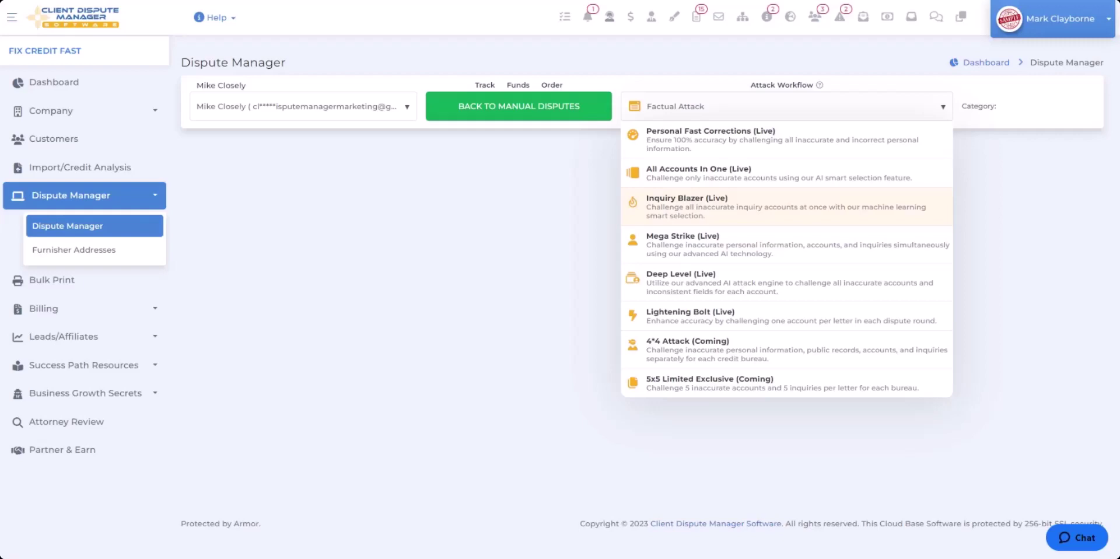
{"action": "left_click", "coordinate": [730, 206]}
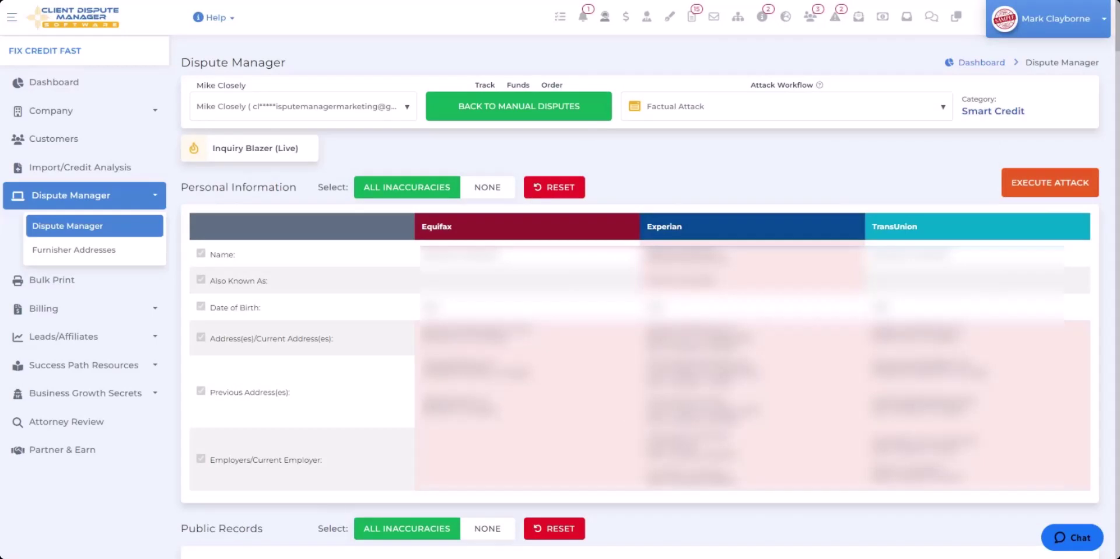
{"action": "left_click", "coordinate": [1021, 185]}
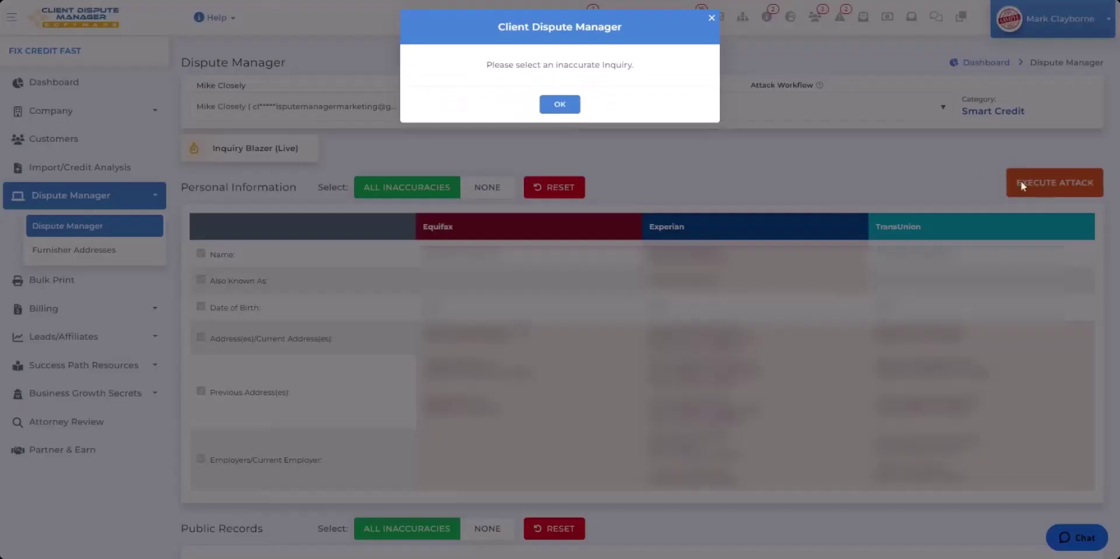
{"action": "left_click", "coordinate": [555, 105]}
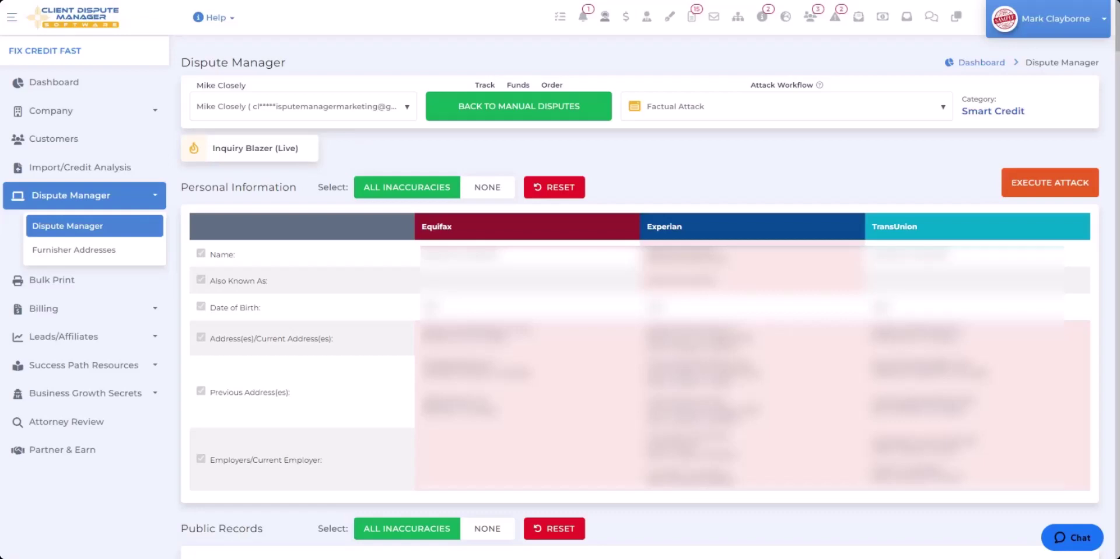
Mark all seven inquiries inaccurate, execute Inquiry Blazer, and confirm the Bulk Print message
{"action": "scroll", "coordinate": [640, 350], "scroll_direction": "down", "scroll_amount": 20}
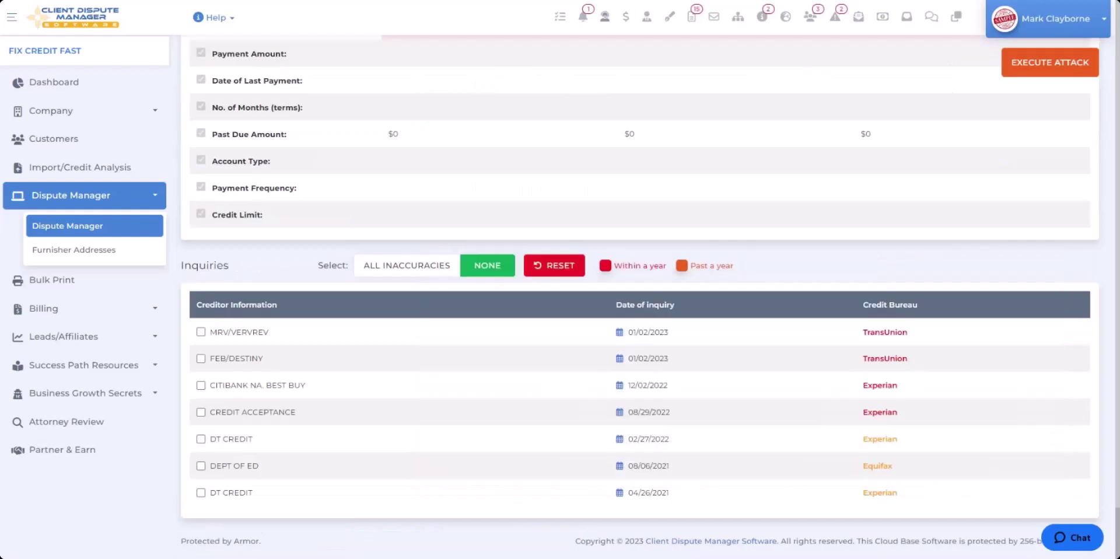
{"action": "left_click", "coordinate": [388, 275]}
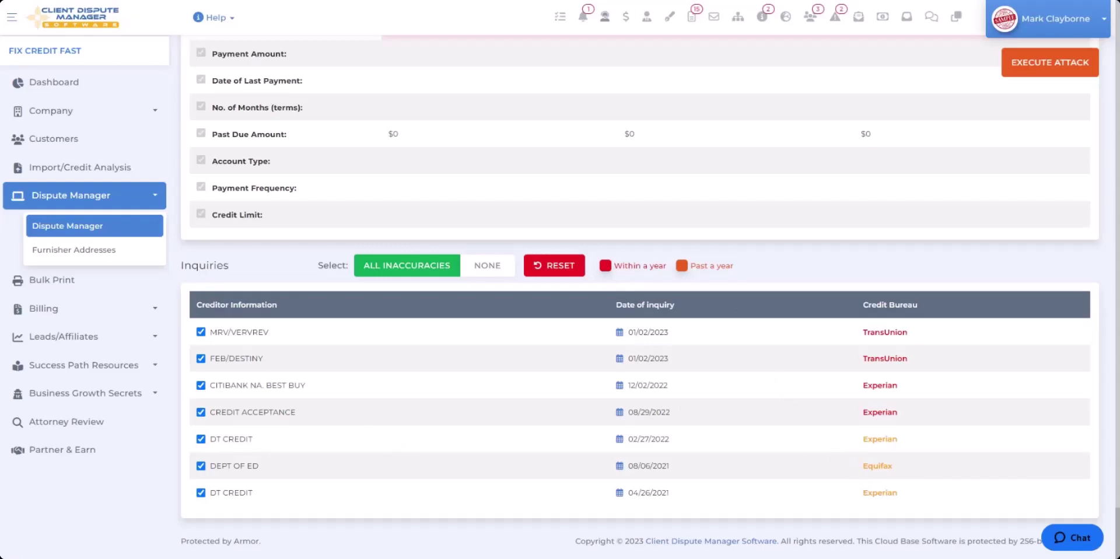
{"action": "left_click", "coordinate": [1052, 65]}
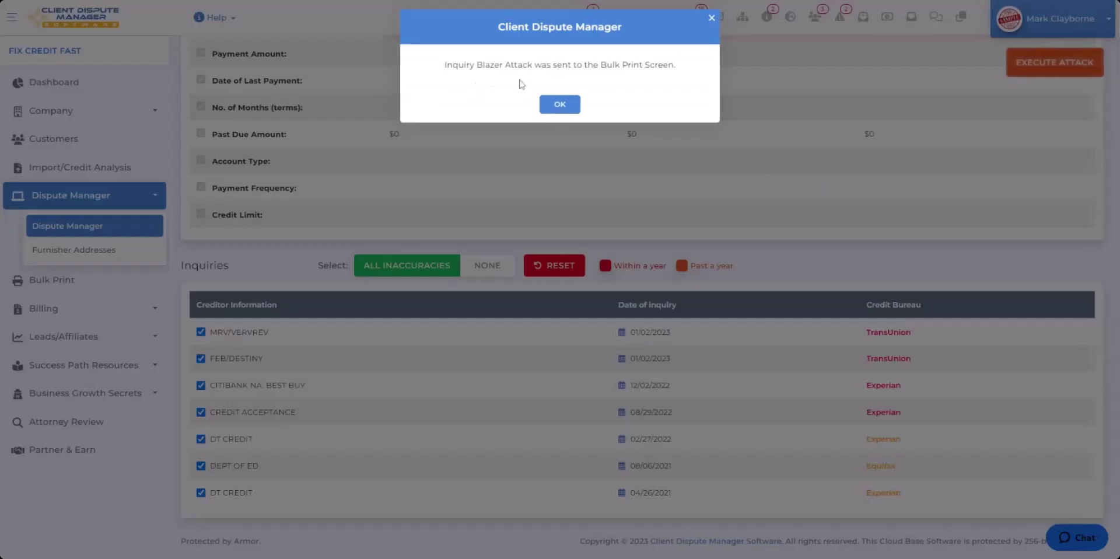
{"action": "left_click", "coordinate": [560, 105]}
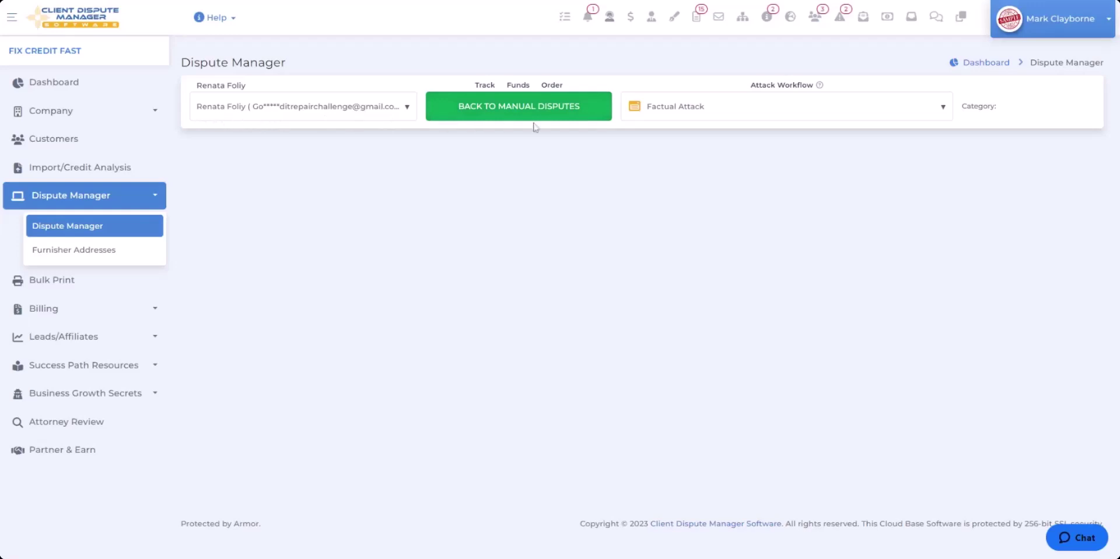
Choose the Factual Attack workflow for the third client to show its eight attack types
{"action": "left_click", "coordinate": [684, 112]}
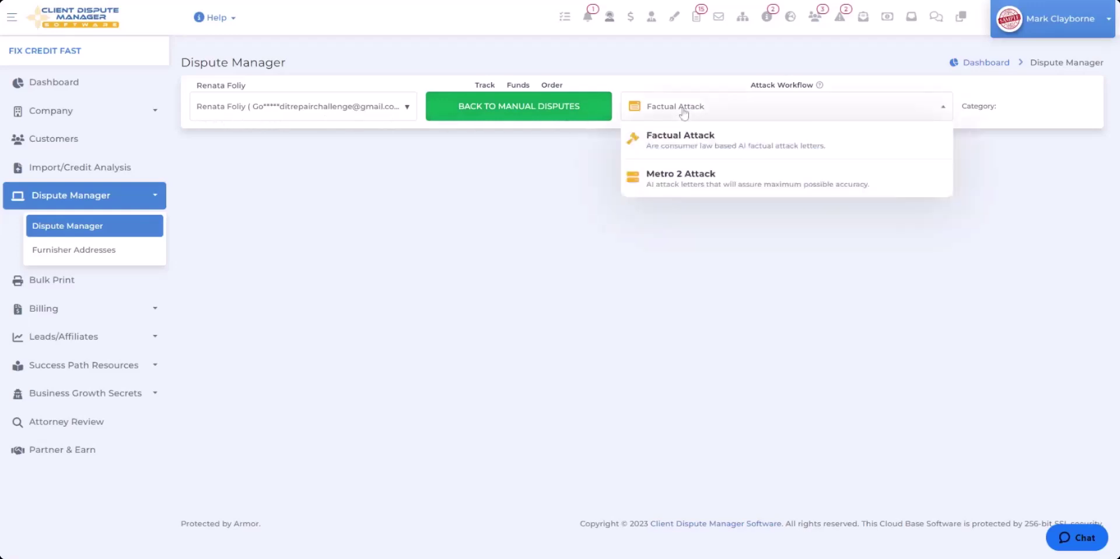
{"action": "left_click", "coordinate": [677, 142]}
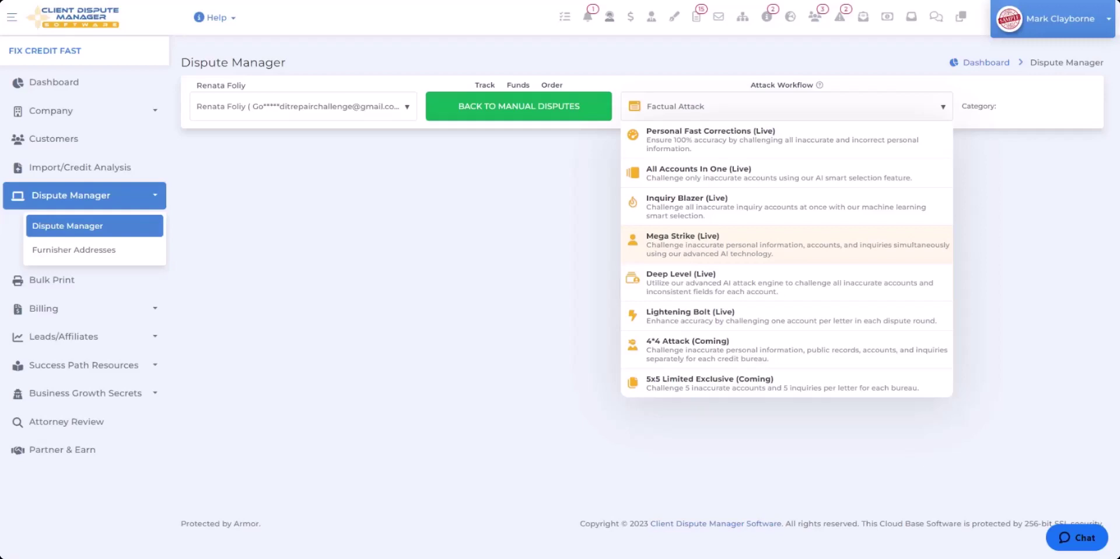
Execute the Mega Strike (Live) attack and close its sent-to-Bulk-Print confirmation
{"action": "key", "text": "Return"}
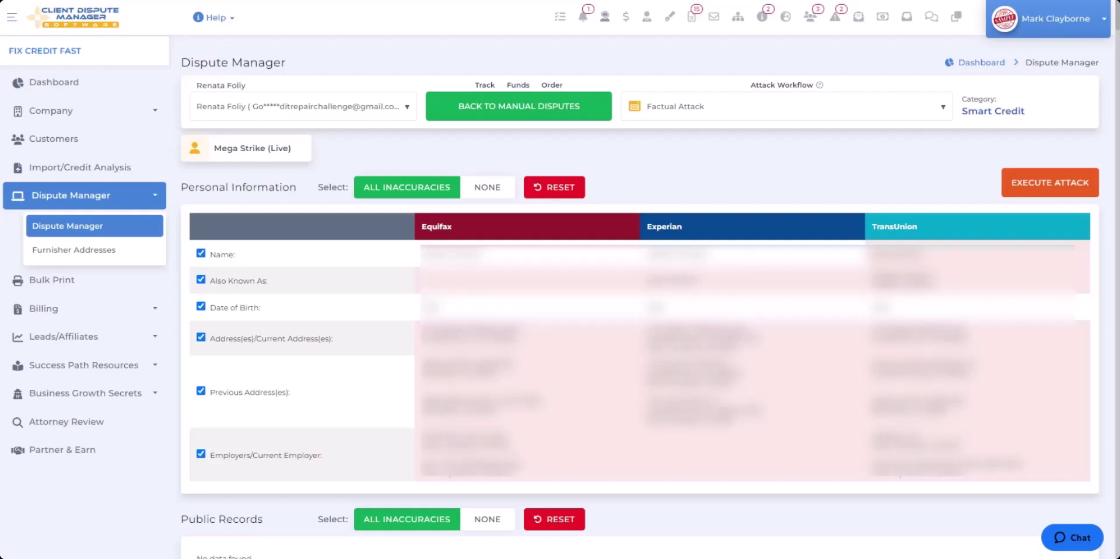
{"action": "left_click", "coordinate": [1051, 186]}
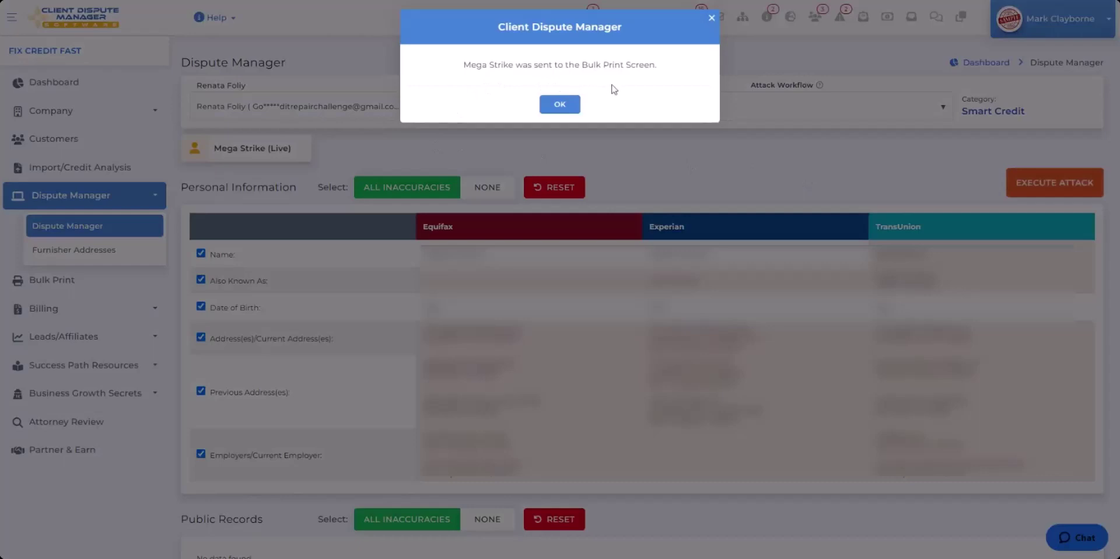
{"action": "left_click", "coordinate": [557, 106]}
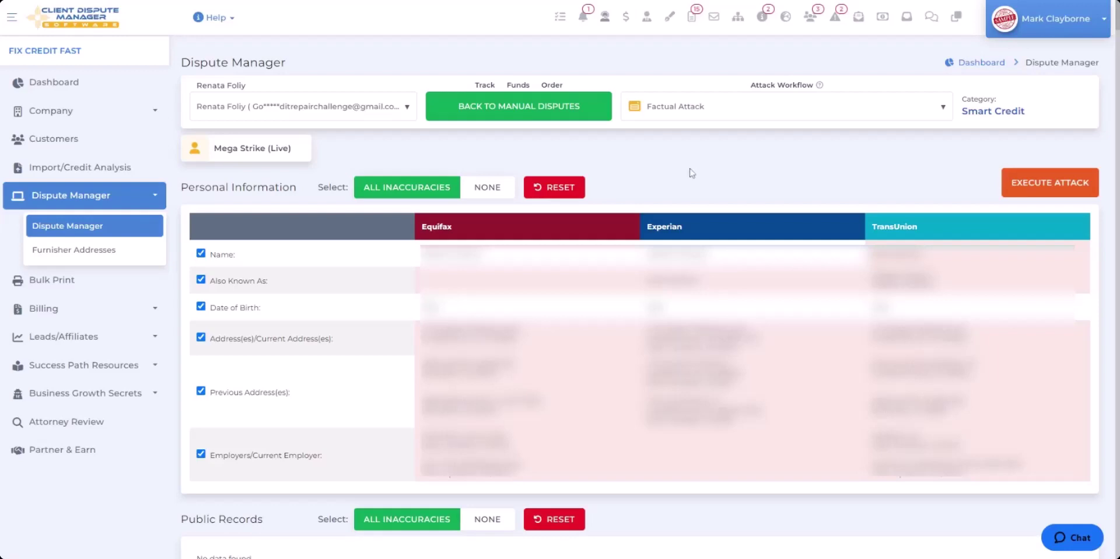
Pick the next client from the customer list and choose the Factual Attack workflow
{"action": "left_click", "coordinate": [407, 113]}
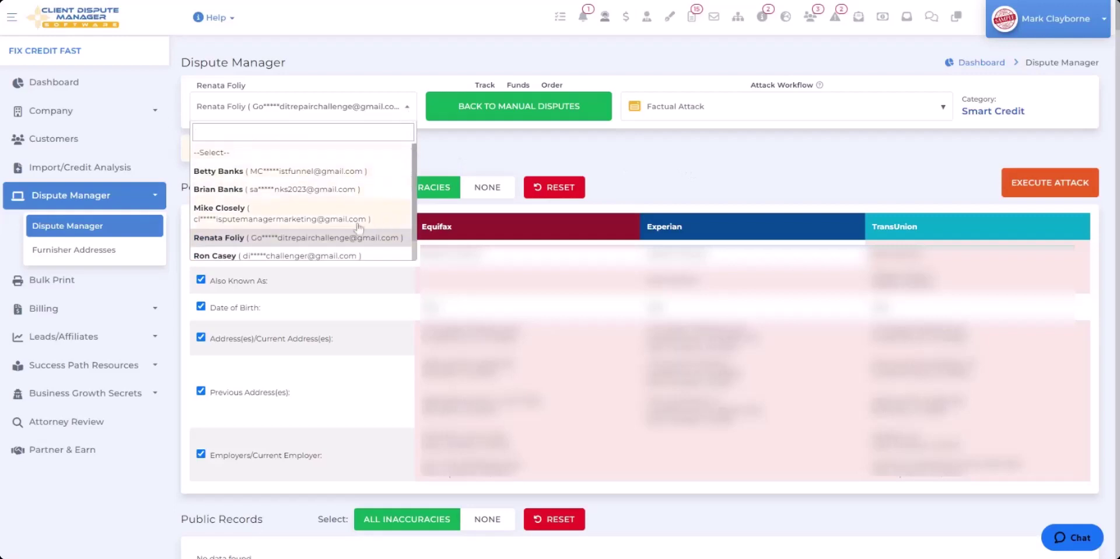
{"action": "scroll", "coordinate": [336, 232], "scroll_direction": "down", "scroll_amount": 1}
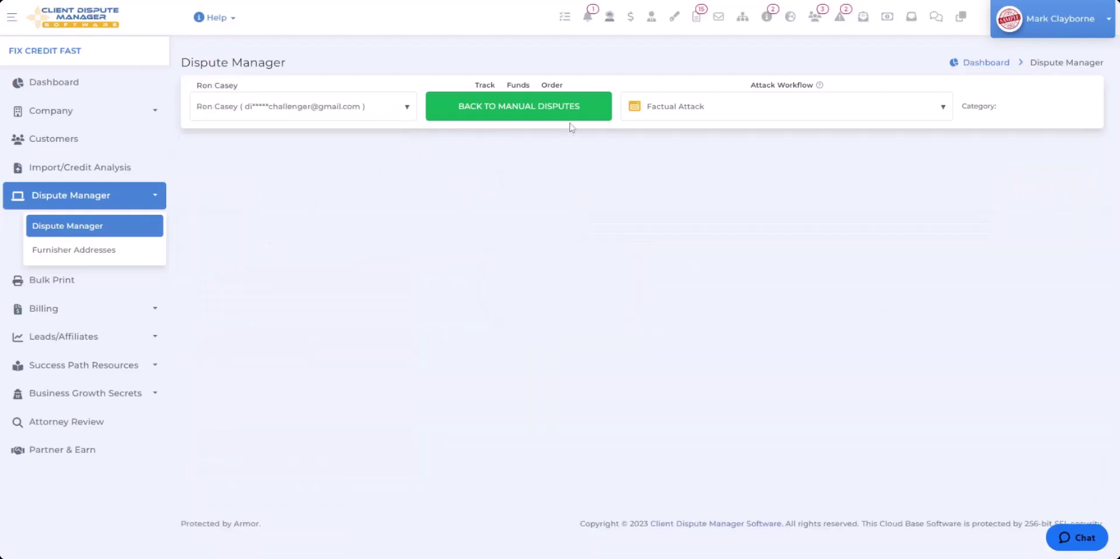
{"action": "left_click", "coordinate": [683, 111]}
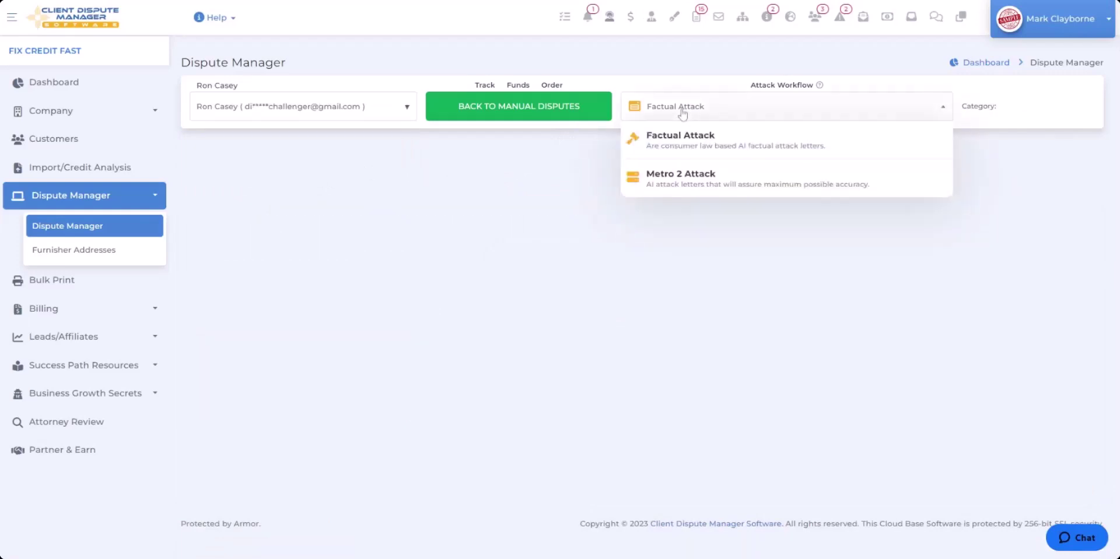
{"action": "left_click", "coordinate": [670, 146]}
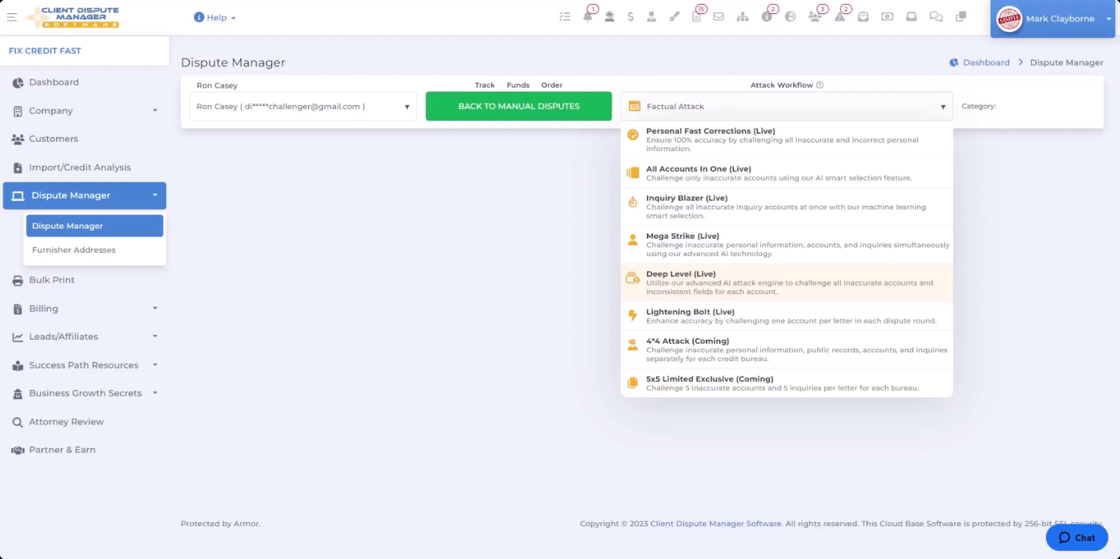
Execute the Deep Level (Live) attack for this client and close the Bulk Print confirmation
{"action": "left_click", "coordinate": [729, 282]}
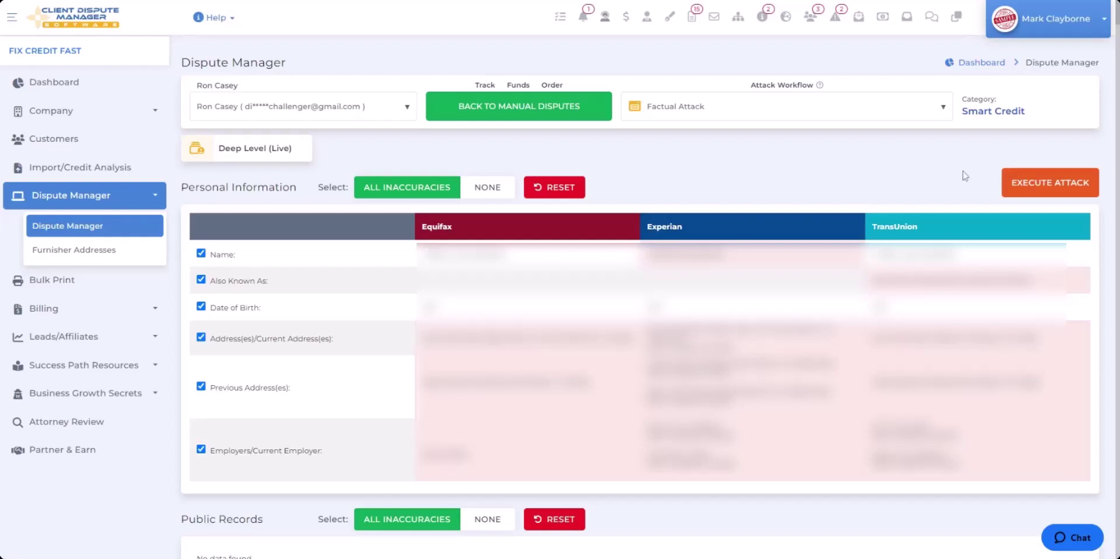
{"action": "left_click", "coordinate": [1023, 183]}
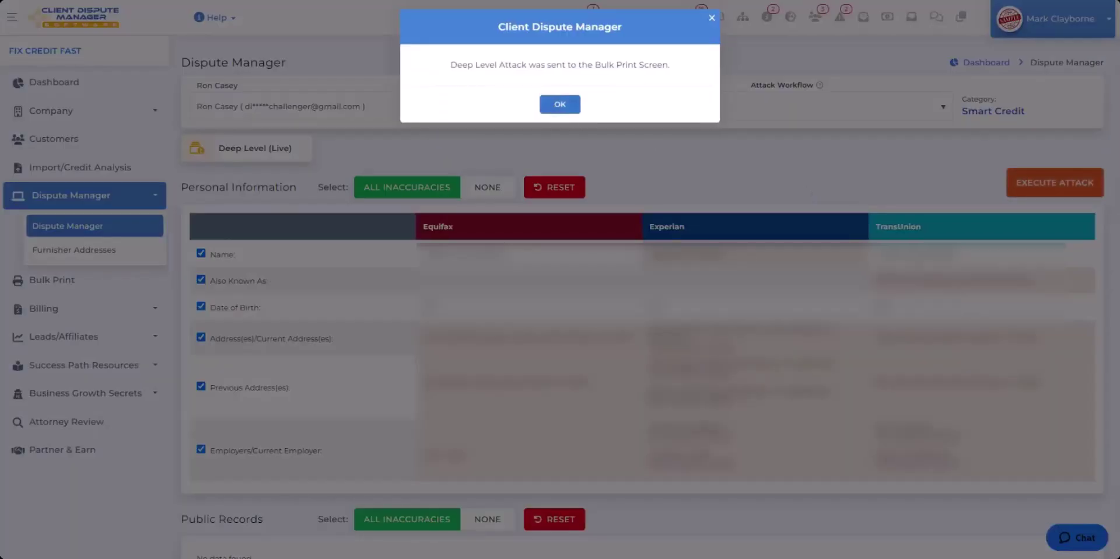
{"action": "left_click", "coordinate": [557, 110]}
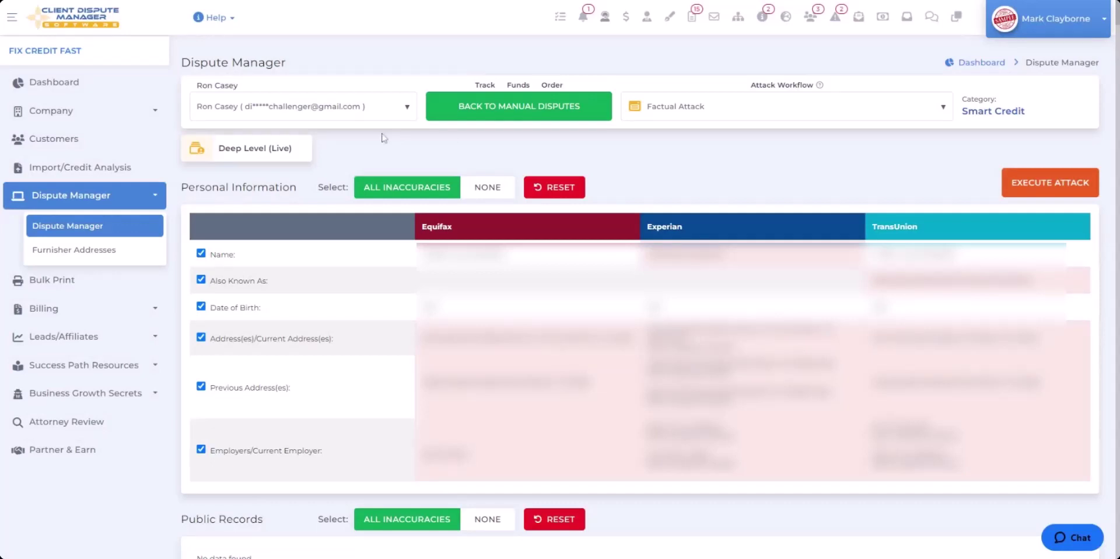
Switch to the next client in the customer list and choose the Factual Attack workflow
{"action": "left_click", "coordinate": [408, 111]}
{"action": "scroll", "coordinate": [338, 222], "scroll_direction": "down", "scroll_amount": 1}
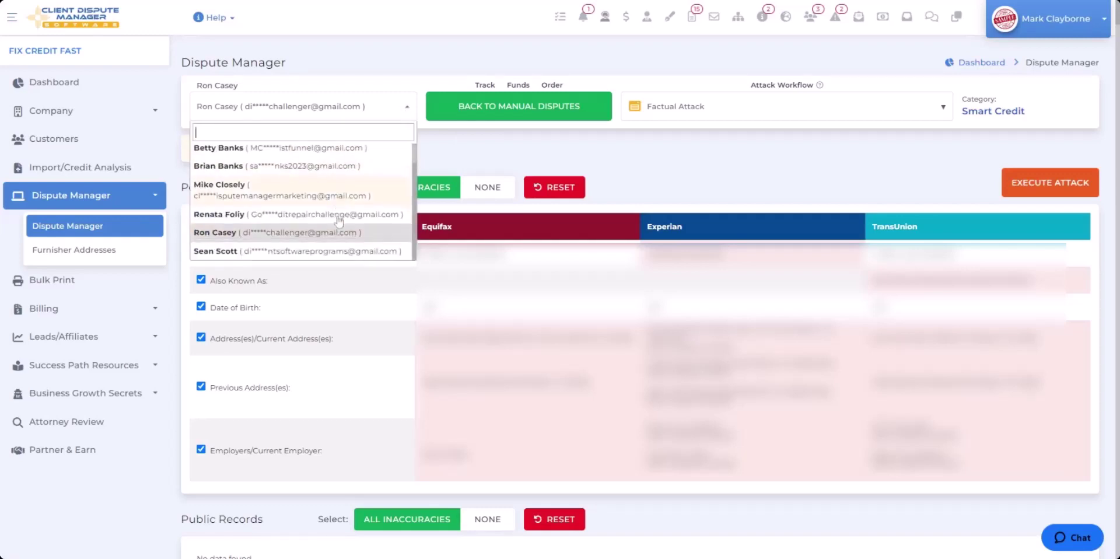
{"action": "left_click", "coordinate": [280, 252]}
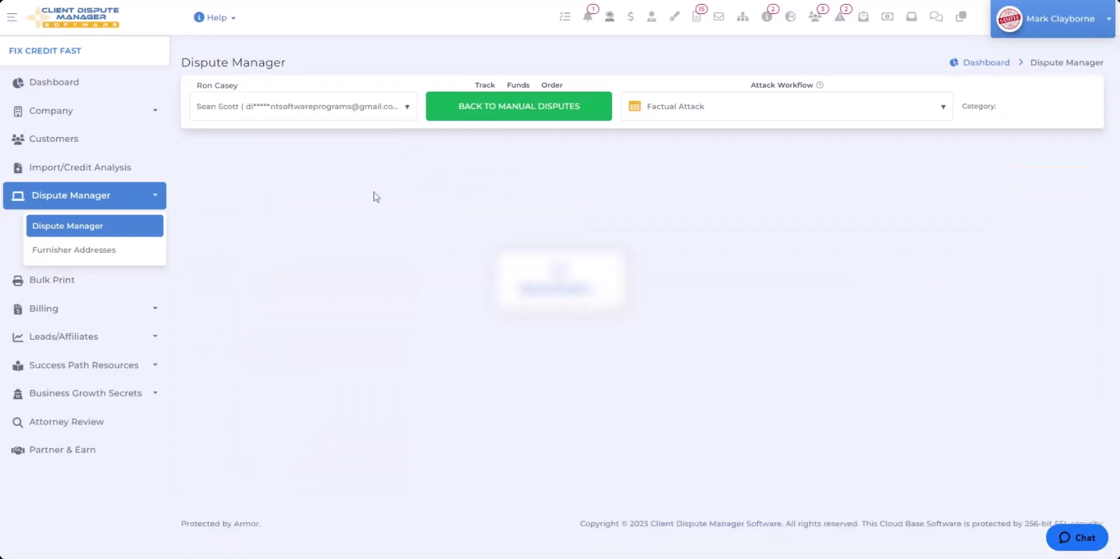
{"action": "left_click", "coordinate": [937, 116]}
{"action": "left_click", "coordinate": [716, 149]}
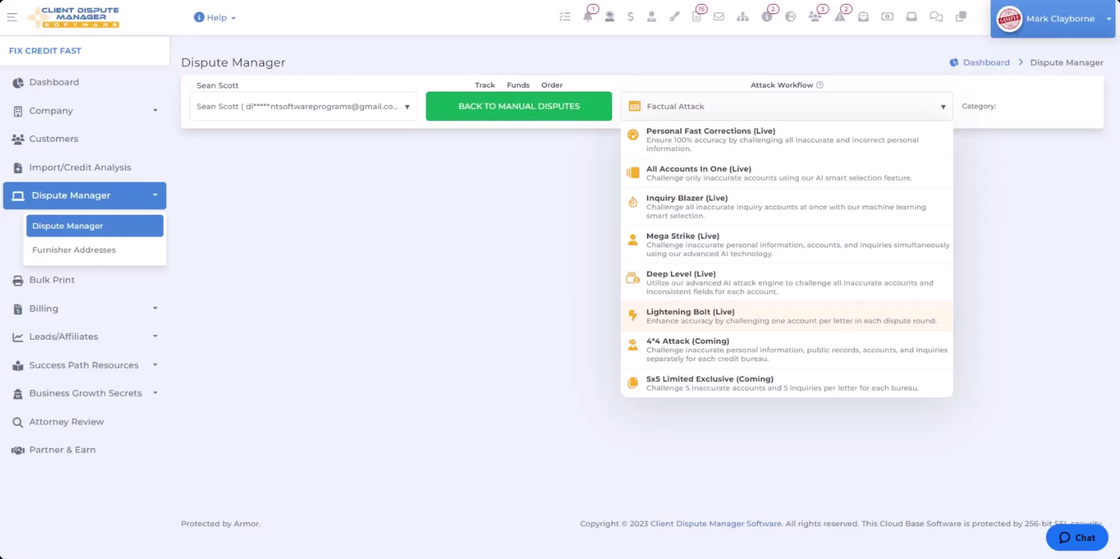
Execute the Lightening Bolt (Live) attack for this client and acknowledge the Bulk Print confirmation
{"action": "left_click", "coordinate": [690, 316]}
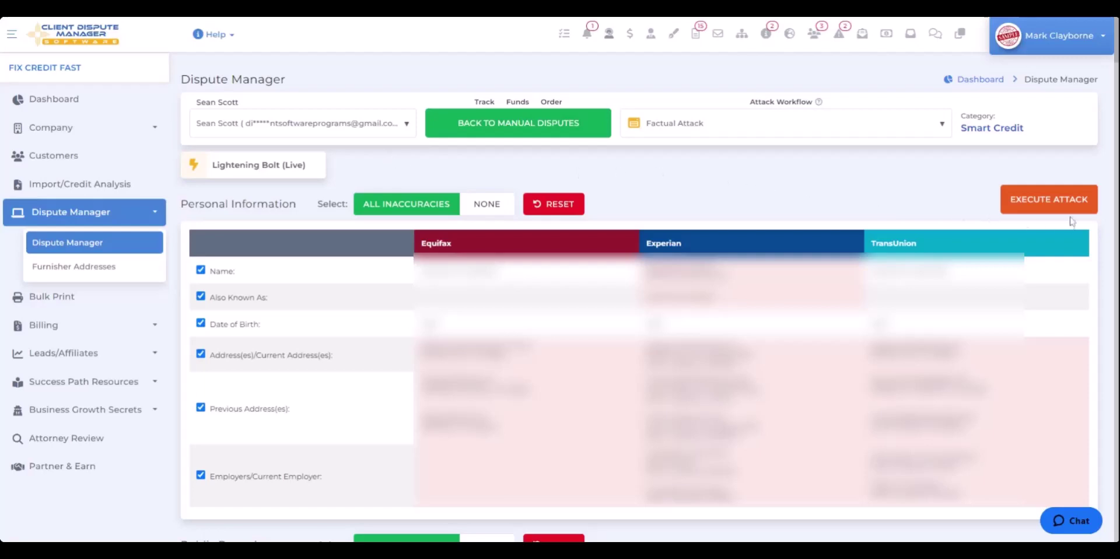
{"action": "left_click", "coordinate": [1044, 204]}
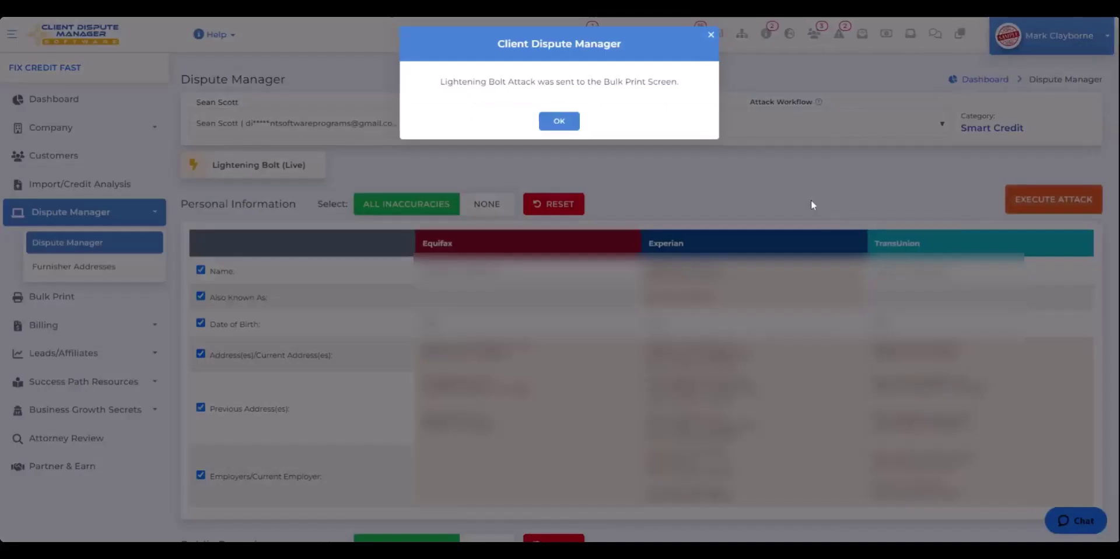
{"action": "left_click", "coordinate": [561, 124]}
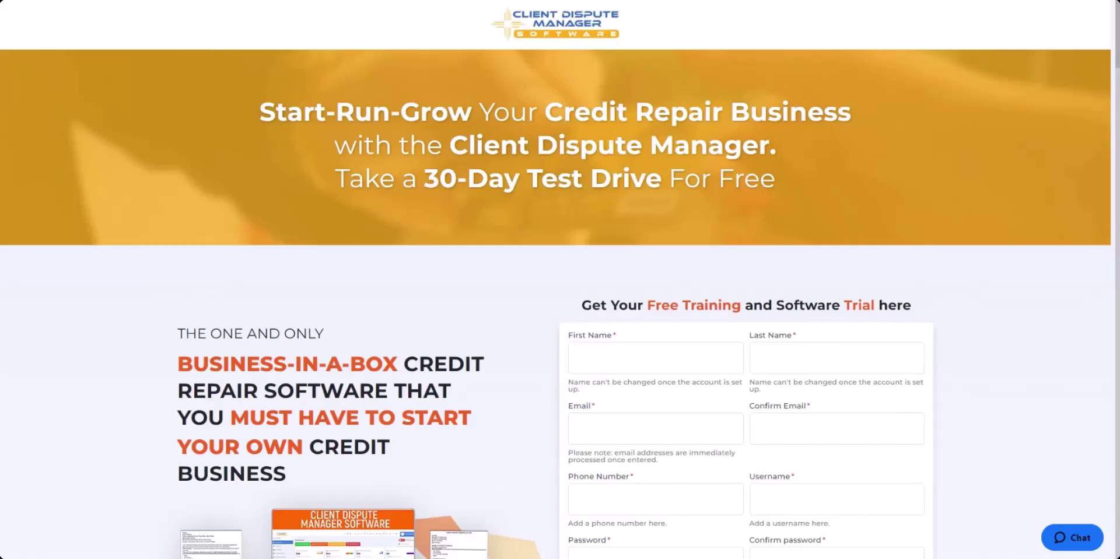
{"action": "scroll", "coordinate": [173, 180], "scroll_direction": "down", "scroll_amount": 4}
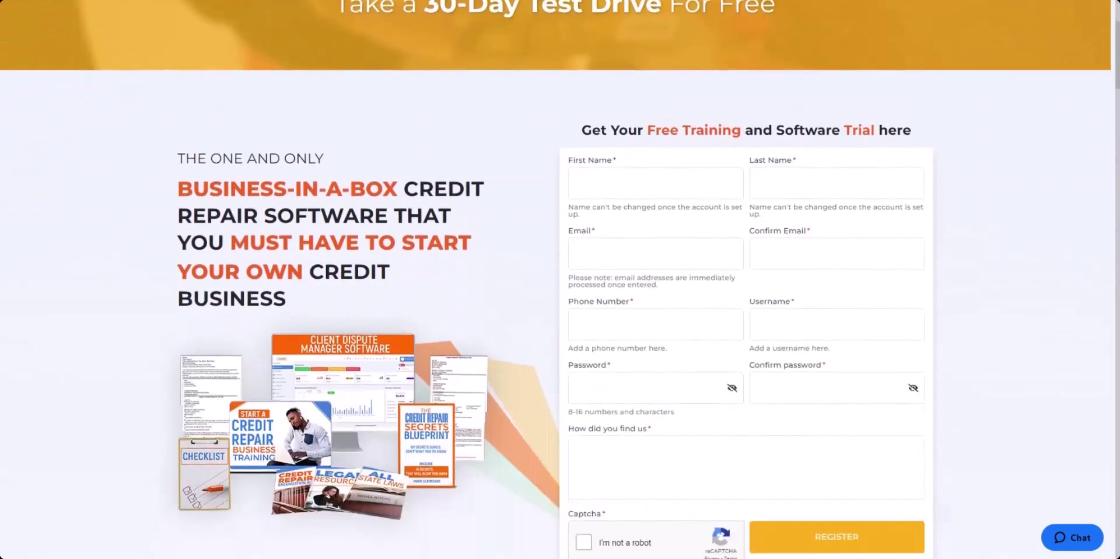
{"action": "scroll", "coordinate": [314, 214], "scroll_direction": "down", "scroll_amount": 1}
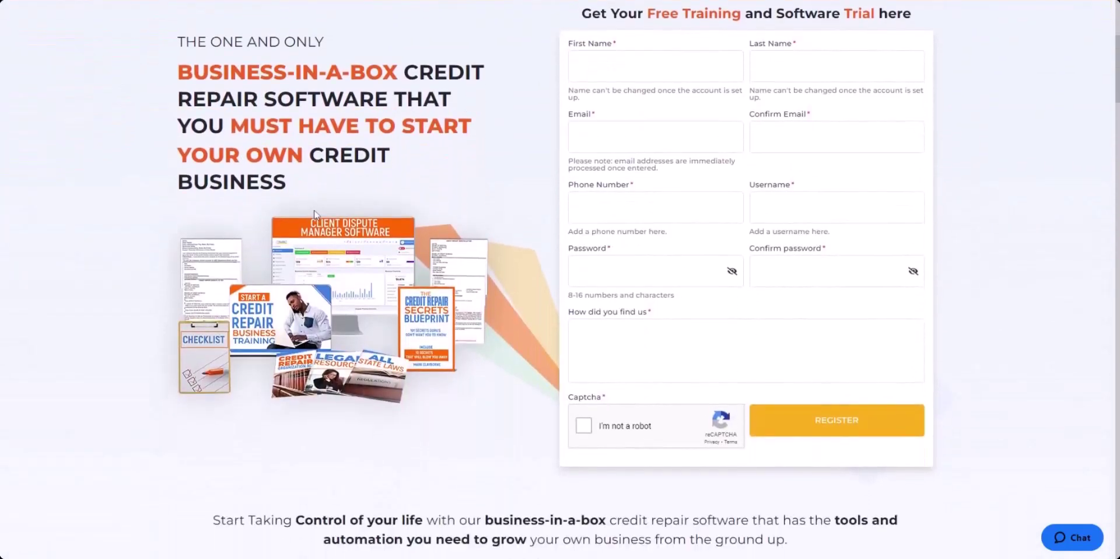